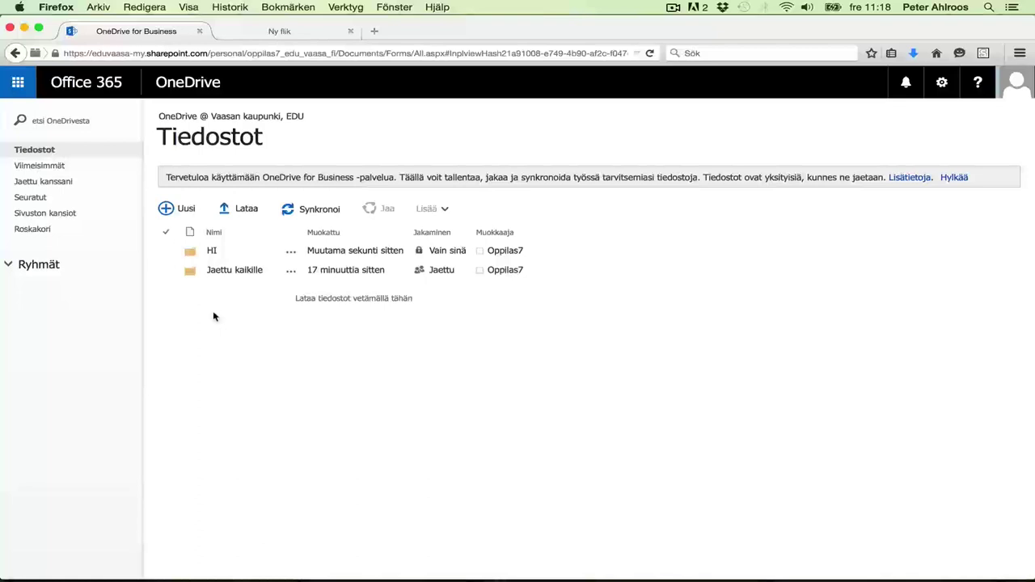
- Look inside the HI folder, then return to the file list and select HI
left_click(212, 253)
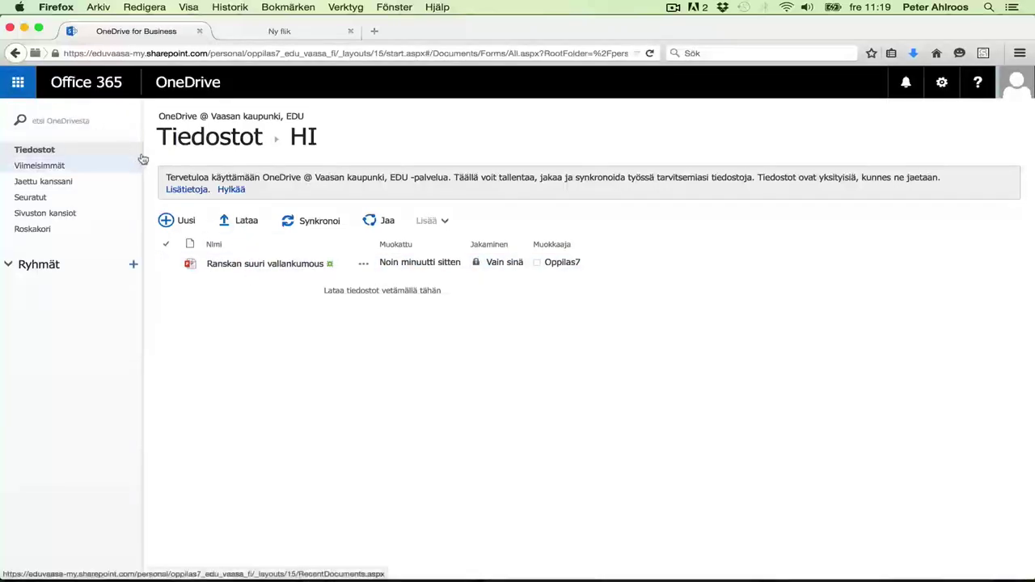
left_click(211, 138)
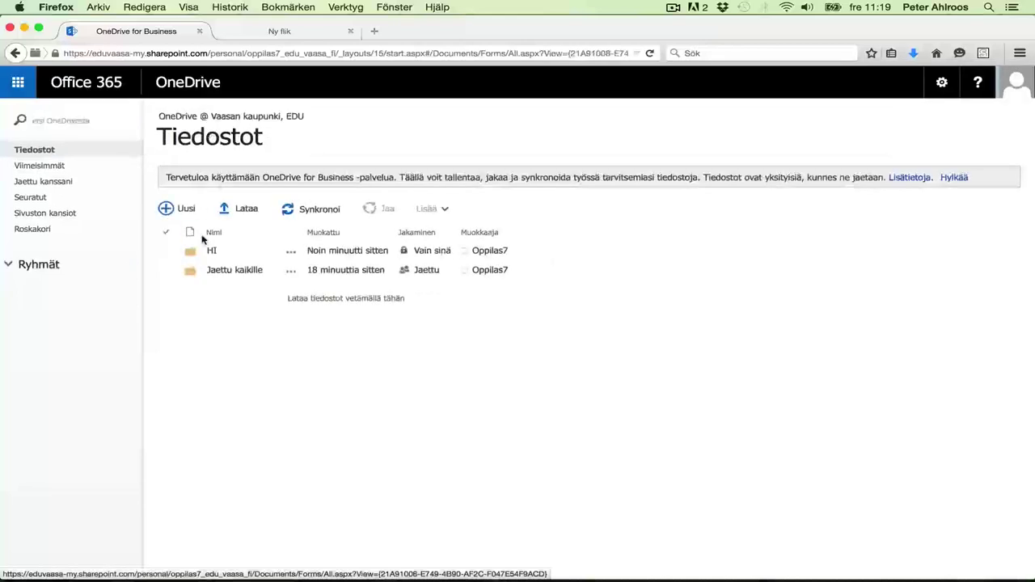
left_click(198, 245)
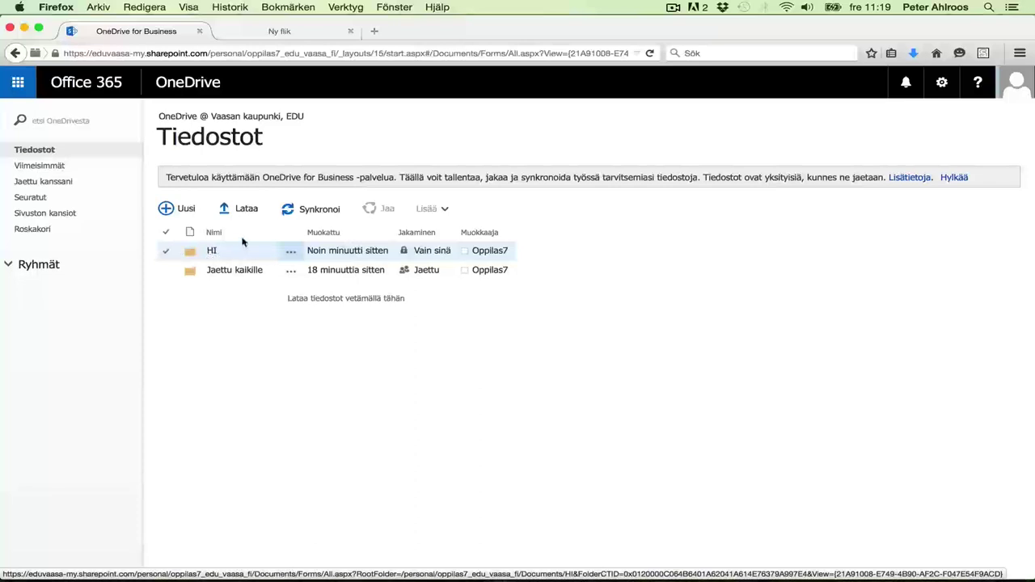
- Share the HI folder with the student account at Voi tarkastella (view-only) permission
left_click(404, 251)
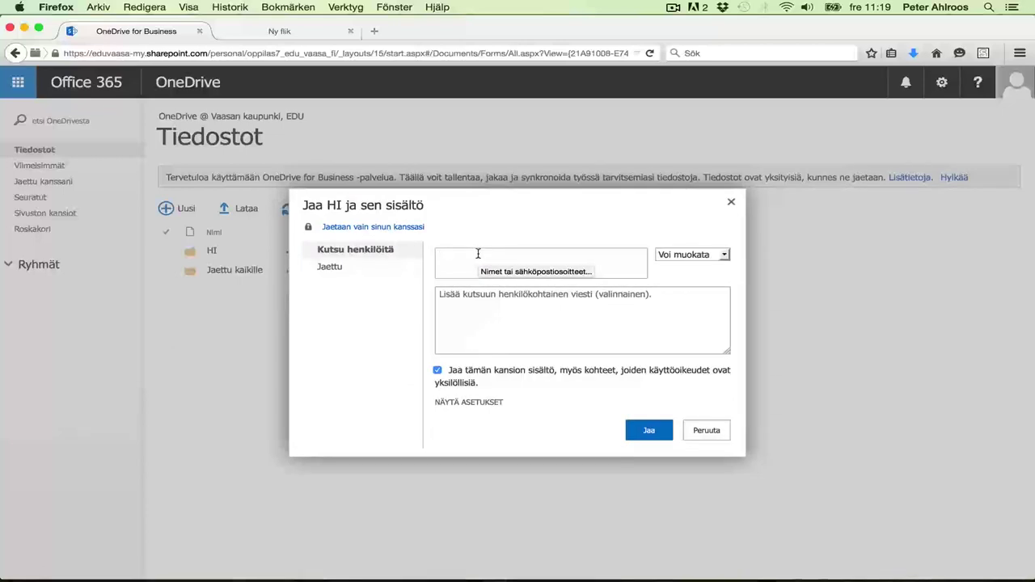
type("opp")
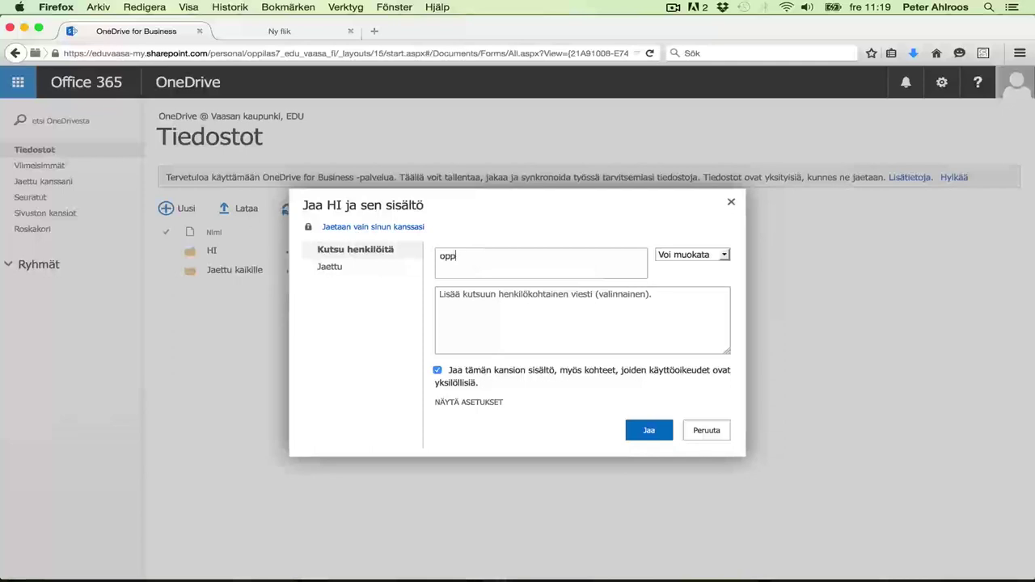
type("ilas")
type("10")
left_click(464, 295)
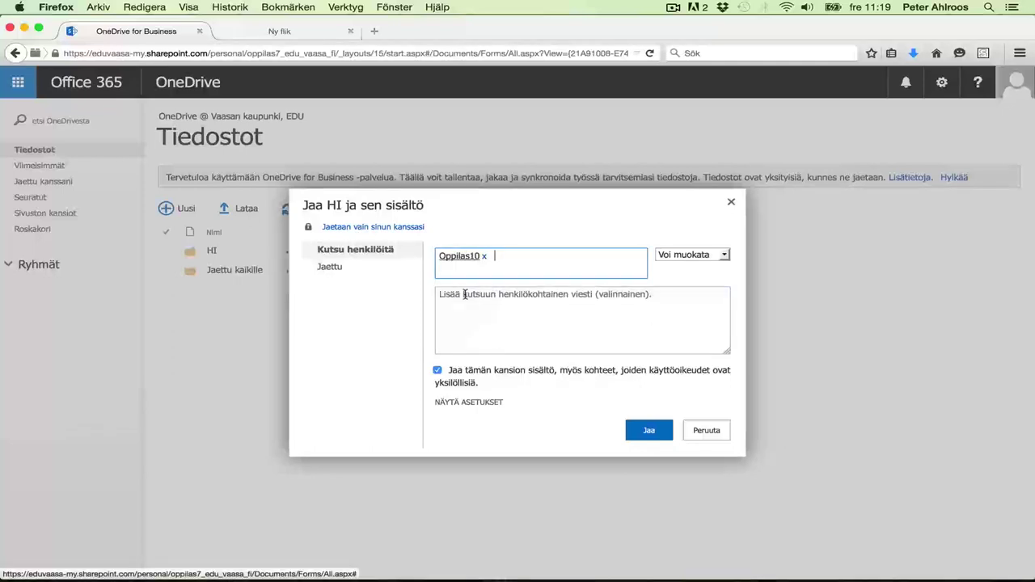
left_click(684, 255)
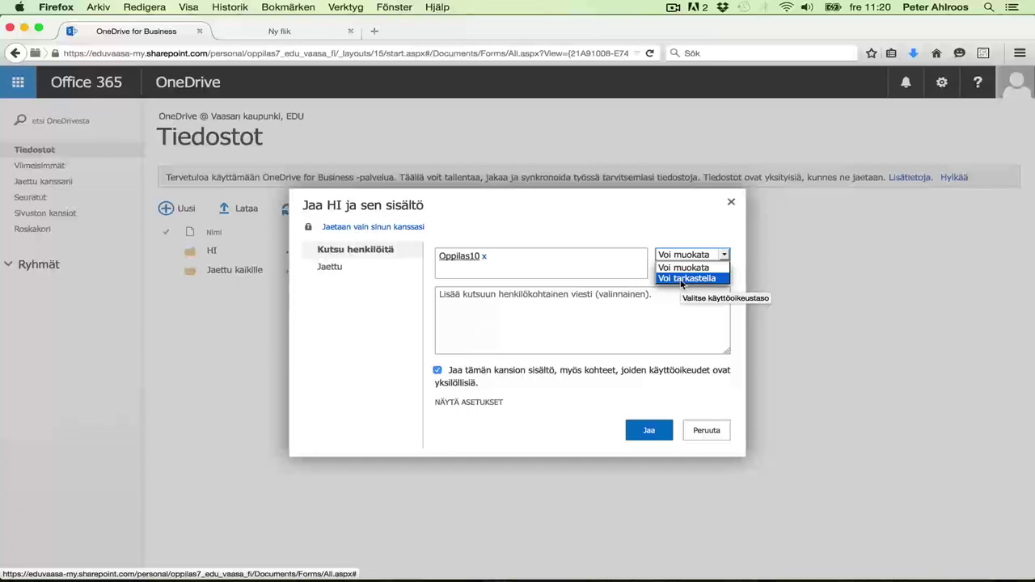
left_click(682, 278)
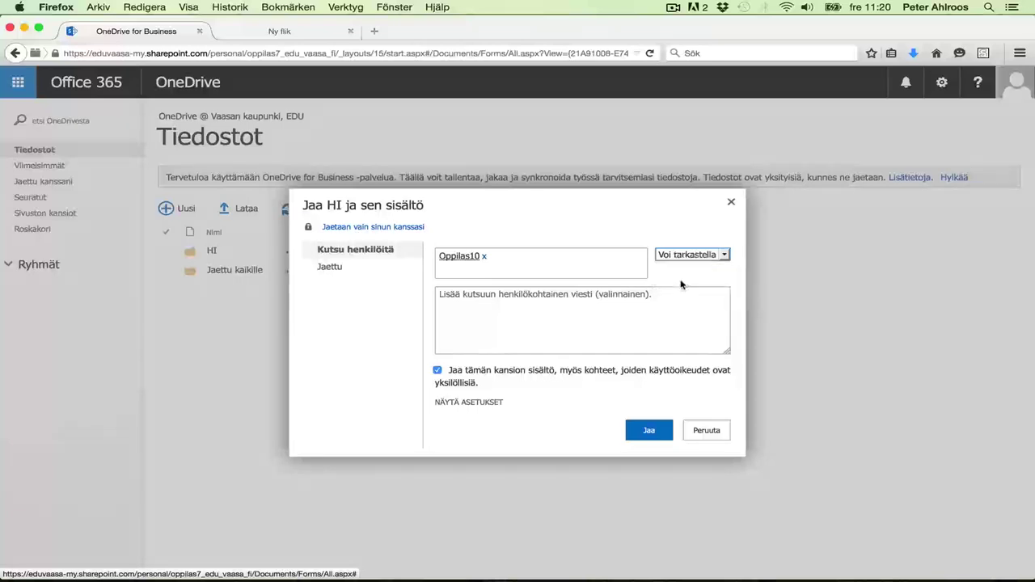
left_click(648, 436)
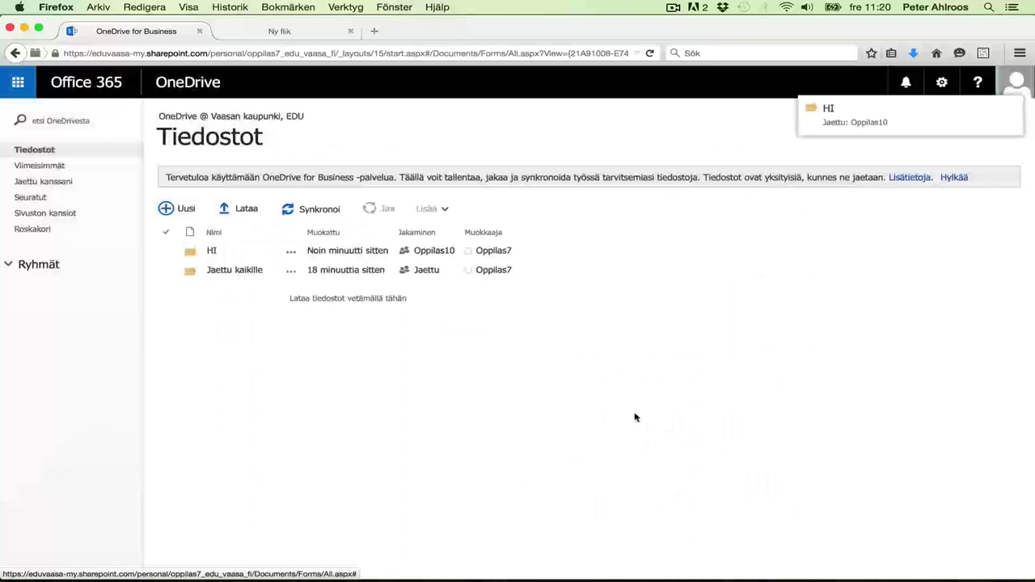
mouse_move(289, 170)
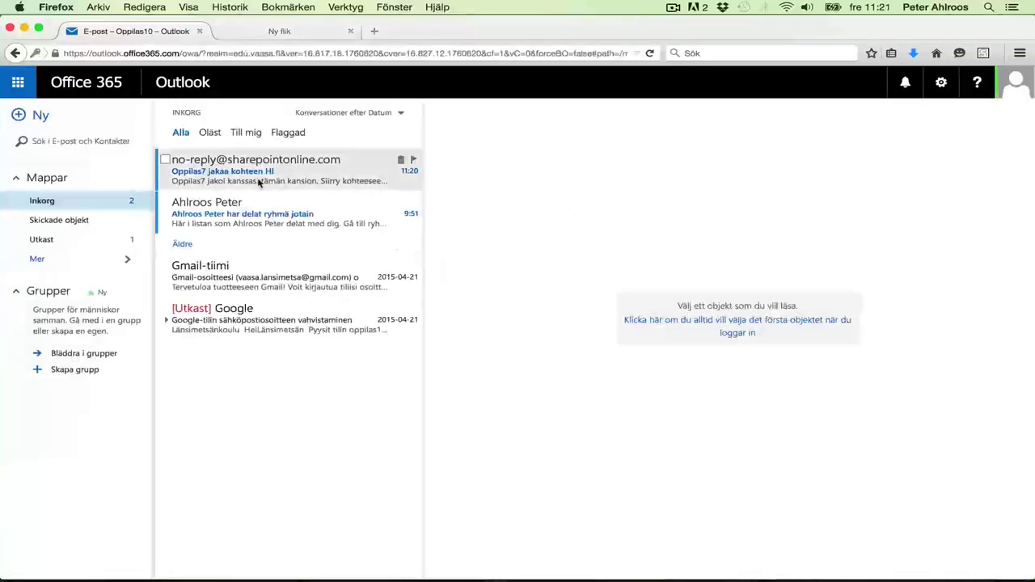
- Open the no-reply sharing e-mail and follow its HI folder link
left_click(259, 183)
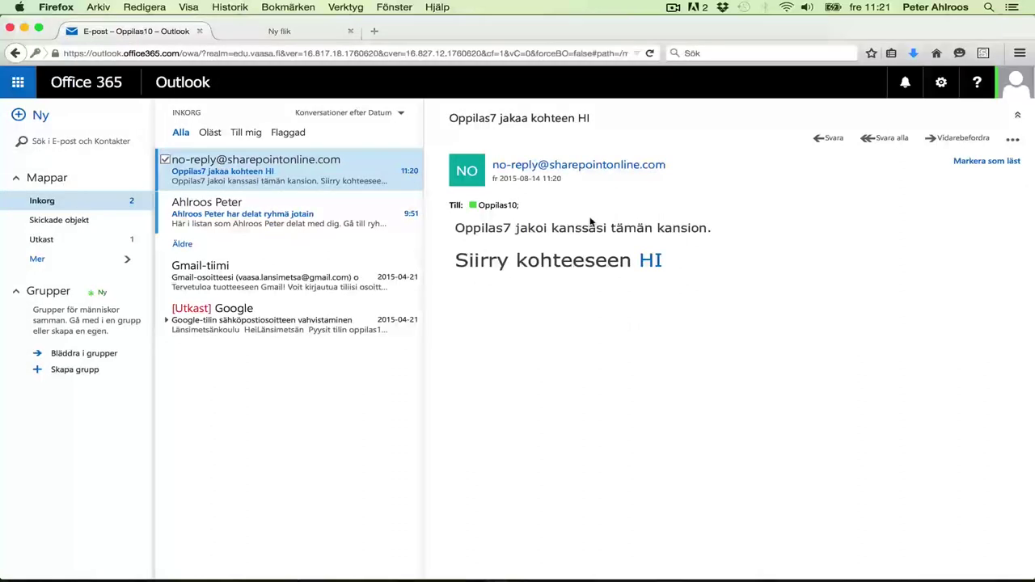
left_click(650, 264)
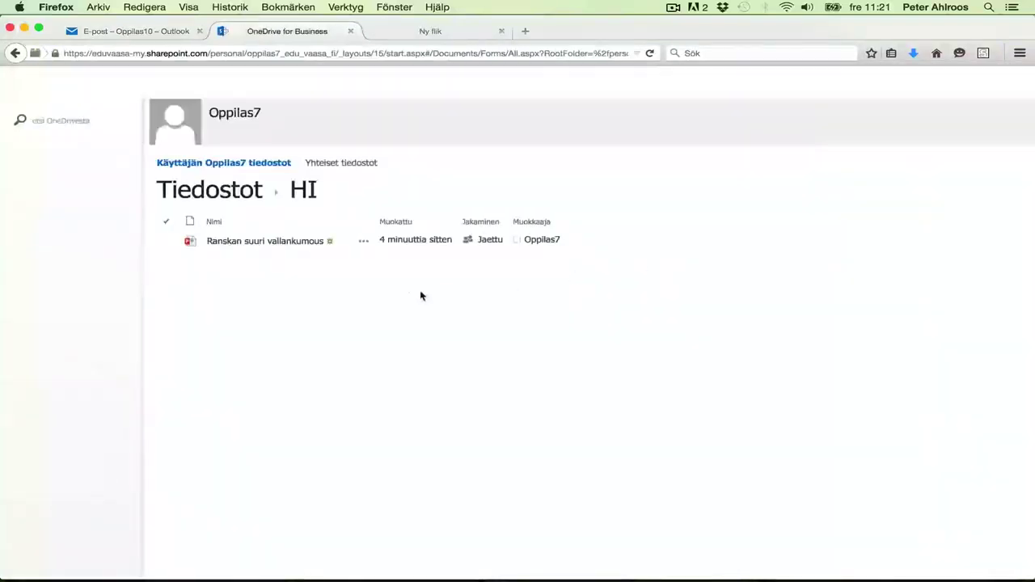
- Open the Ranskan suuri vallankumous presentation in PowerPoint Online
left_click(285, 241)
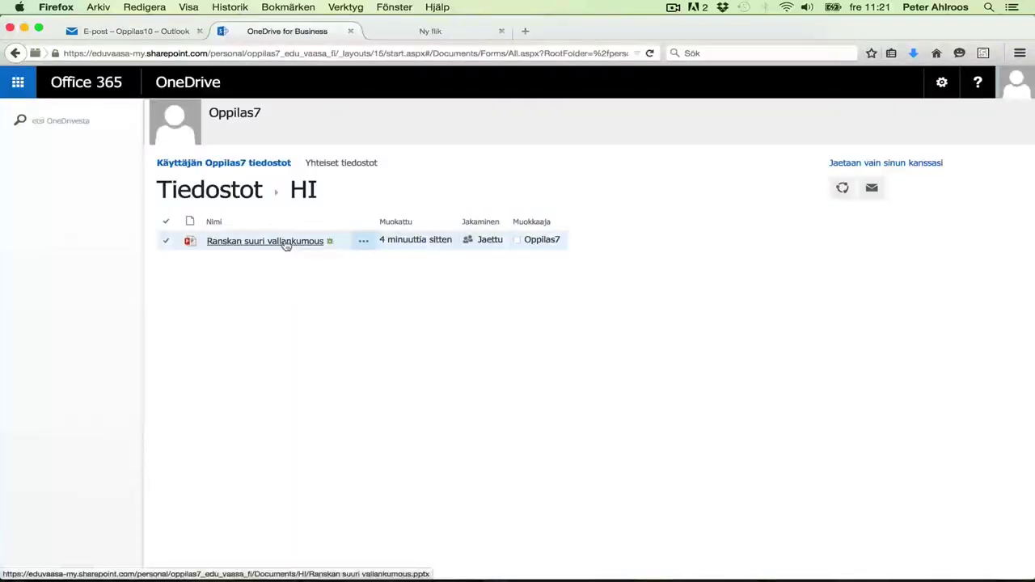
left_click(286, 241)
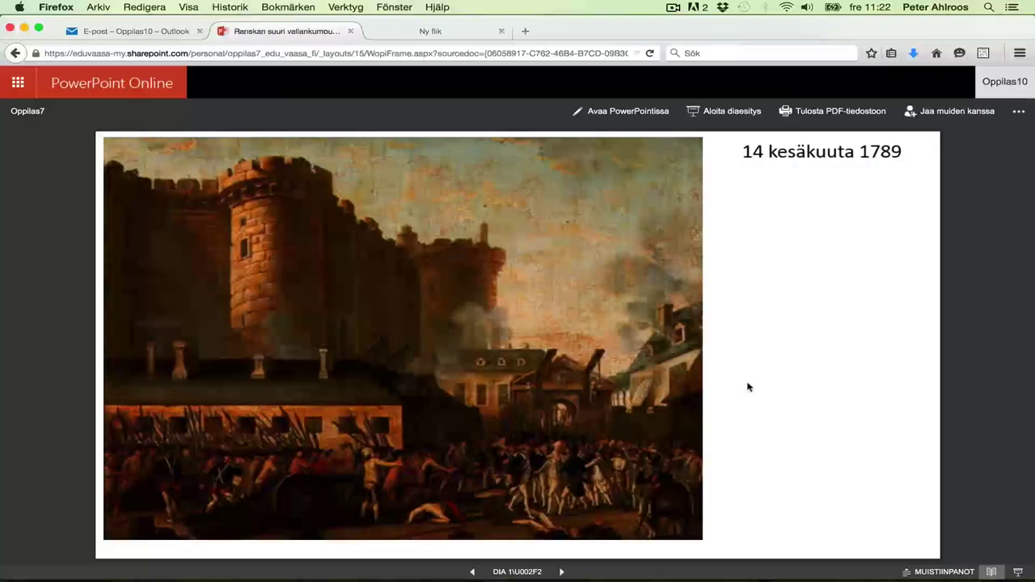
- Download the presentation with Lataa and open it in Microsoft PowerPoint
left_click(1019, 112)
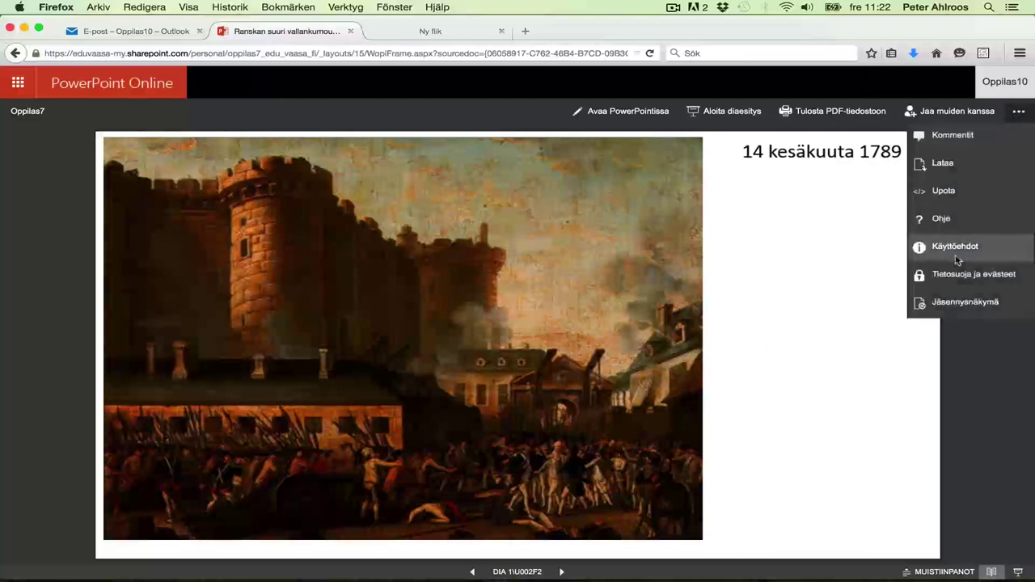
left_click(950, 166)
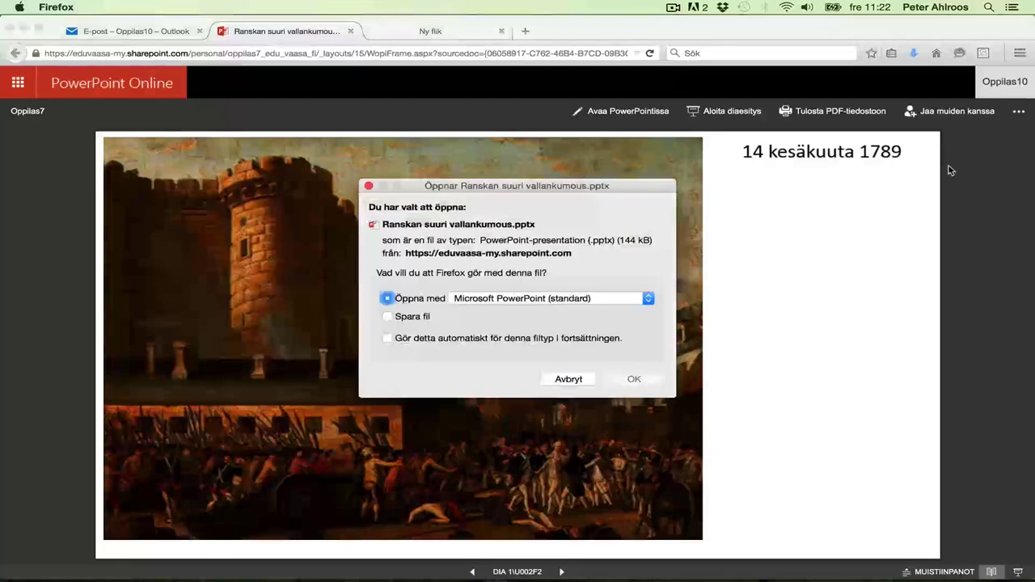
left_click(632, 380)
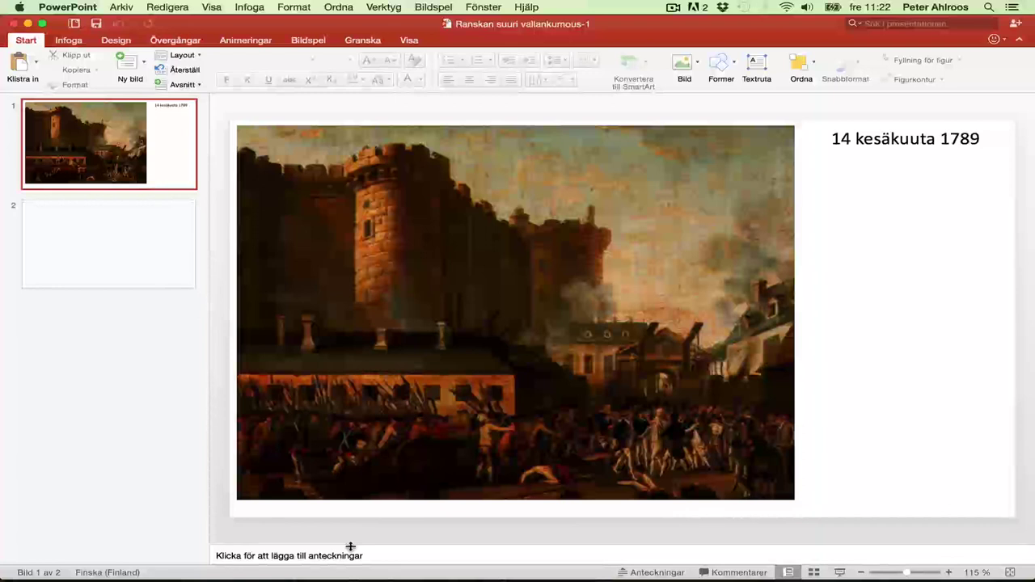
- Enlarge slide 1's notes pane and add the notes -kansallispäivä and -valtaus
left_click(309, 558)
left_click_drag(312, 543, 332, 381)
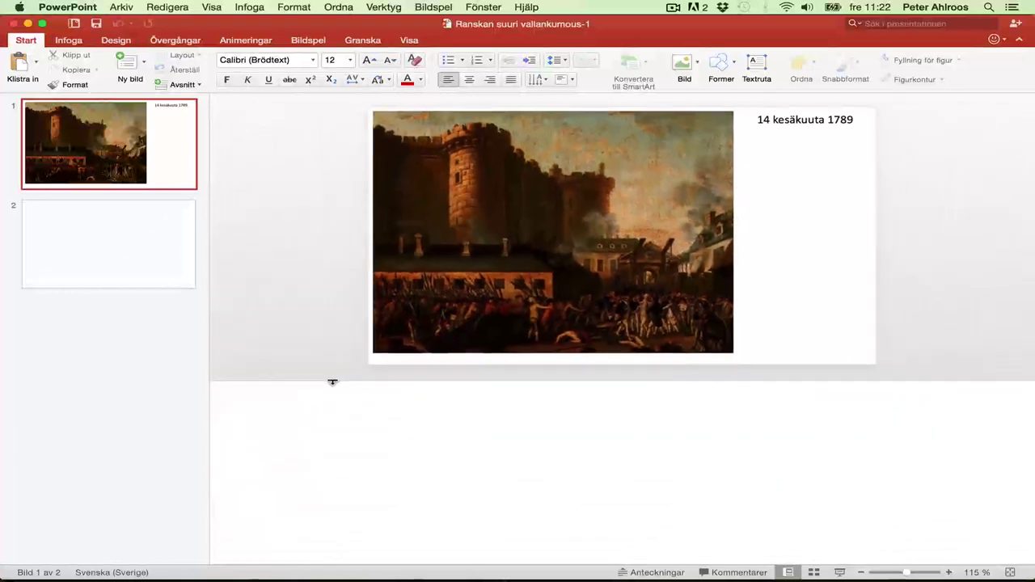
left_click(286, 403)
type("kansallisp")
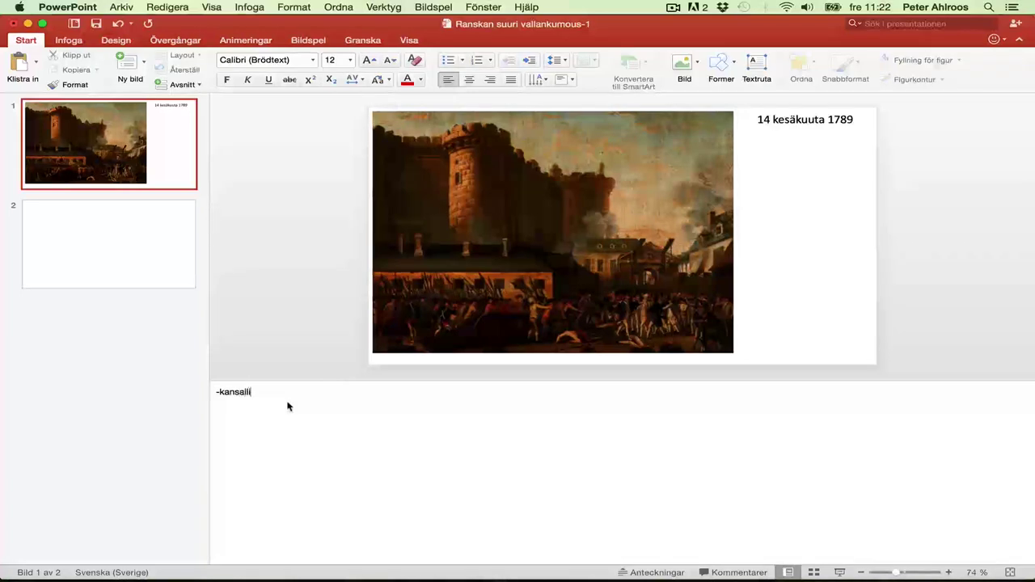
type("äiv")
type("ä ")
type("-valtaus")
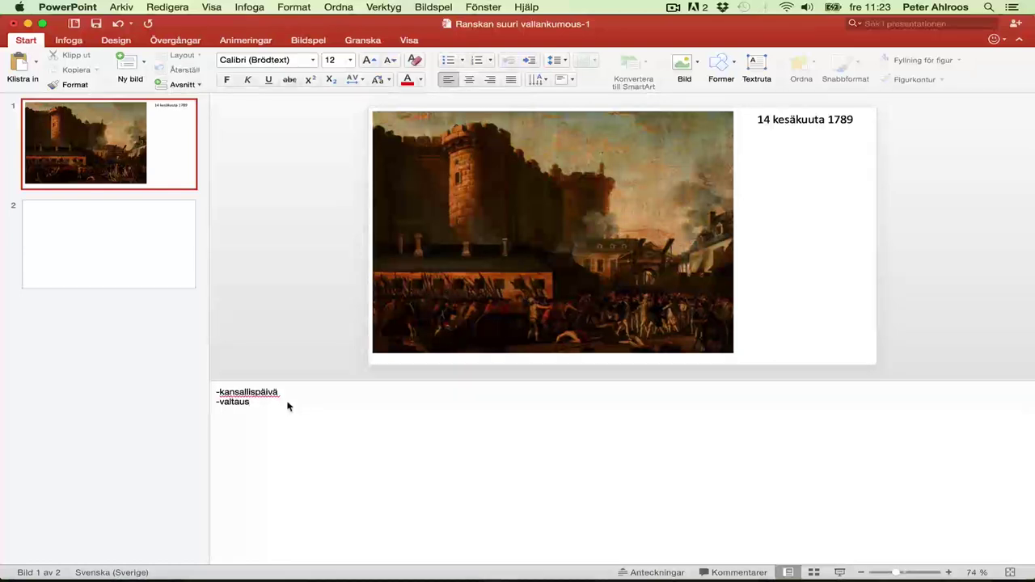
key("super+p")
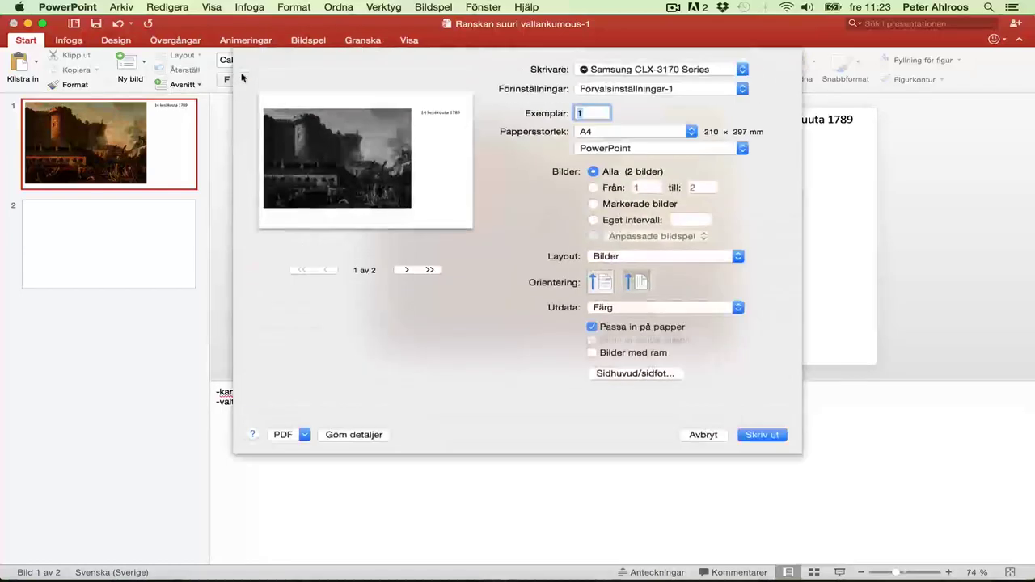
- Set the print layout to Anteckningar (notes pages)
left_click(623, 257)
left_click(621, 327)
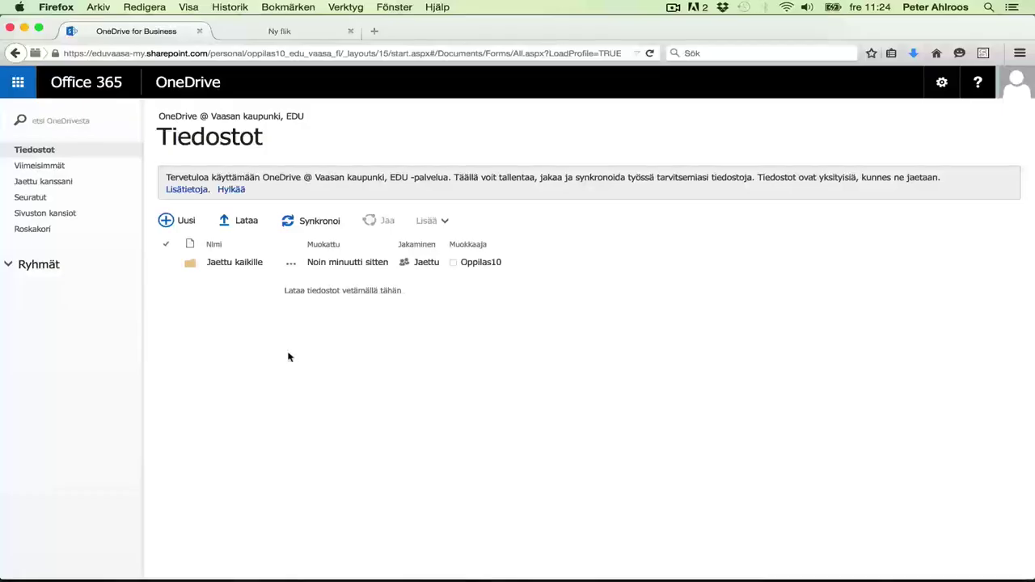
- Upload Ranskan suuri vallankumous-1.pptx from Downloads to the OneDrive root and open it
left_click(244, 222)
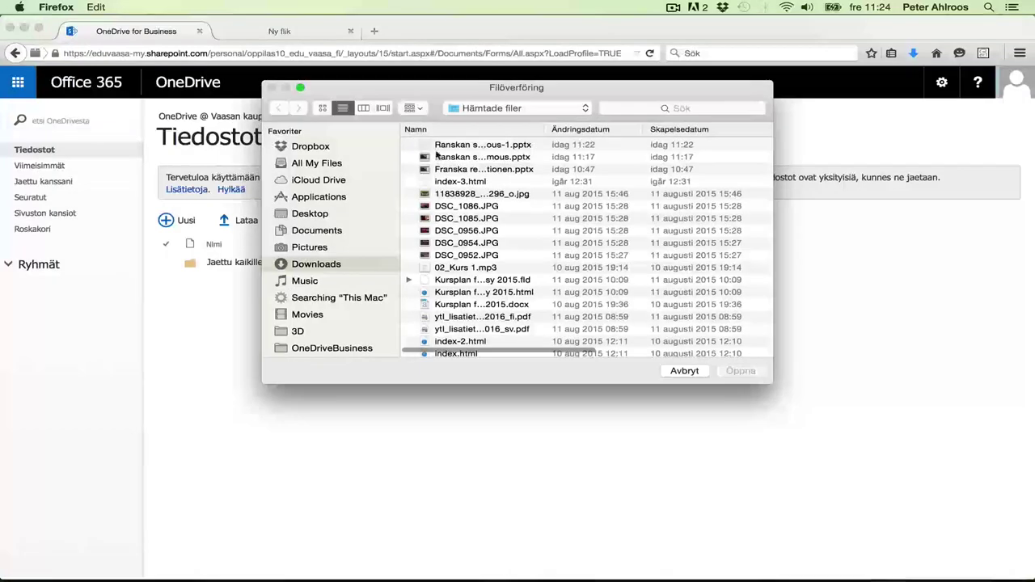
double_click(466, 145)
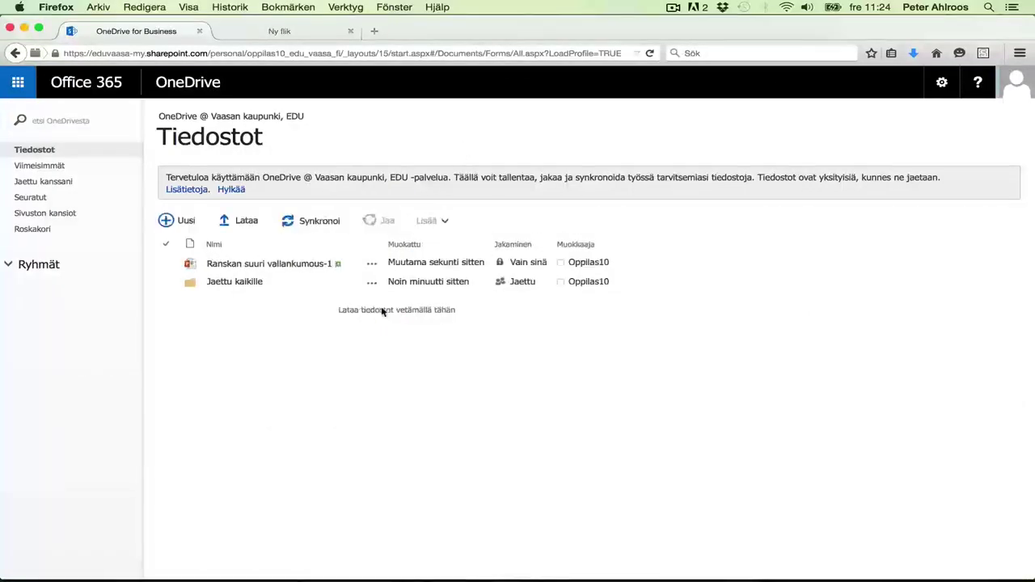
left_click(282, 265)
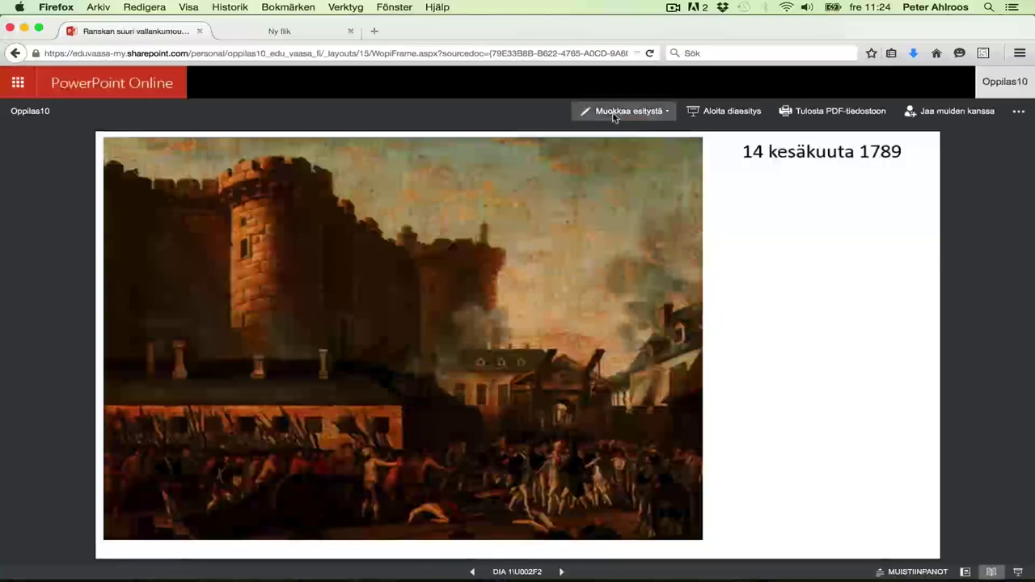
- Edit the presentation in the browser and type -kansallispäivä into slide 1's notes
left_click(613, 114)
left_click(616, 179)
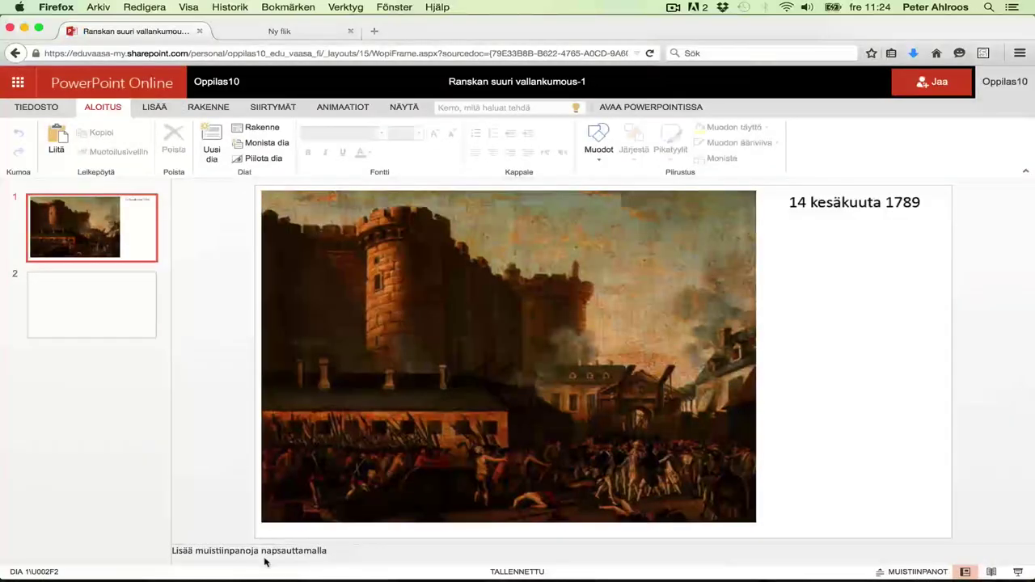
left_click(249, 552)
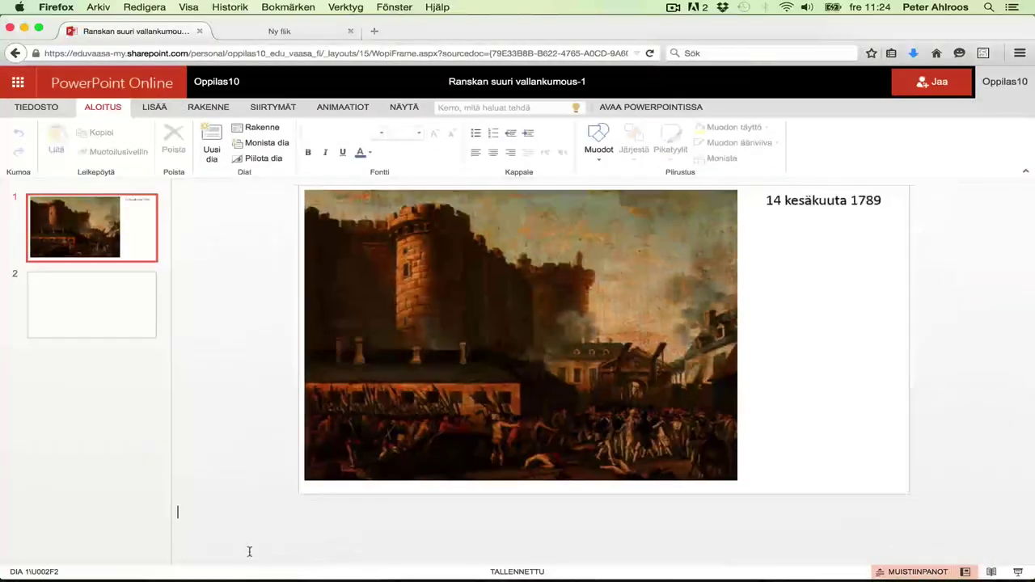
type("-va")
key("BackSpace")
key("BackSpace")
type("kansallispäivä")
key("Return")
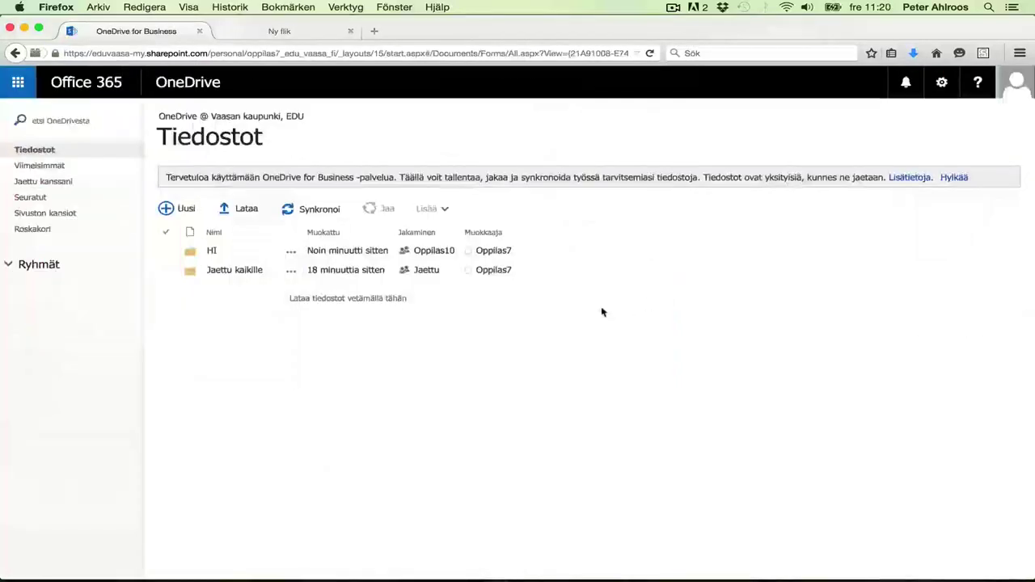
- Show HI's sharing details and expand the student's Voit tarkastella access options
left_click(433, 256)
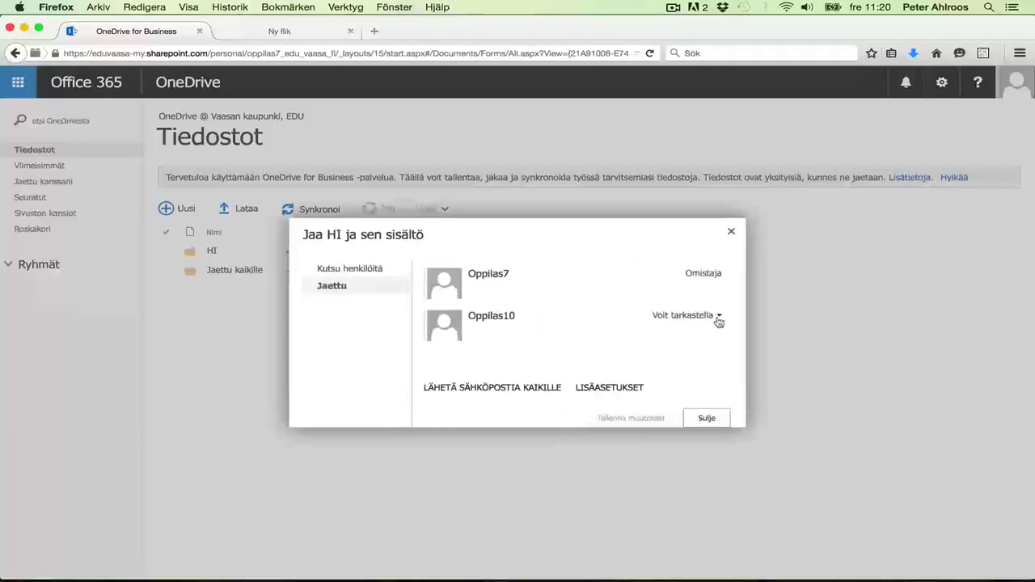
left_click(718, 317)
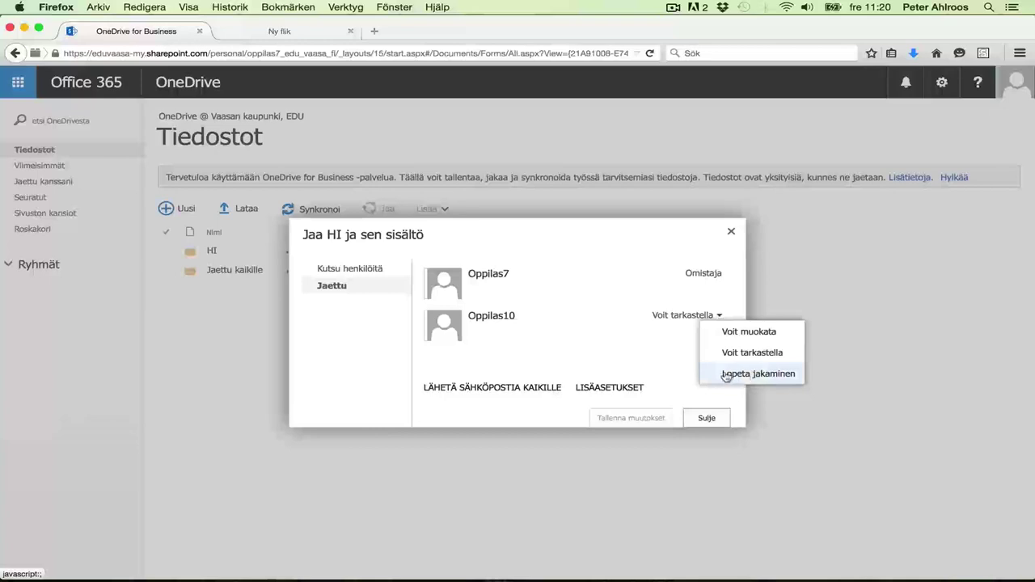